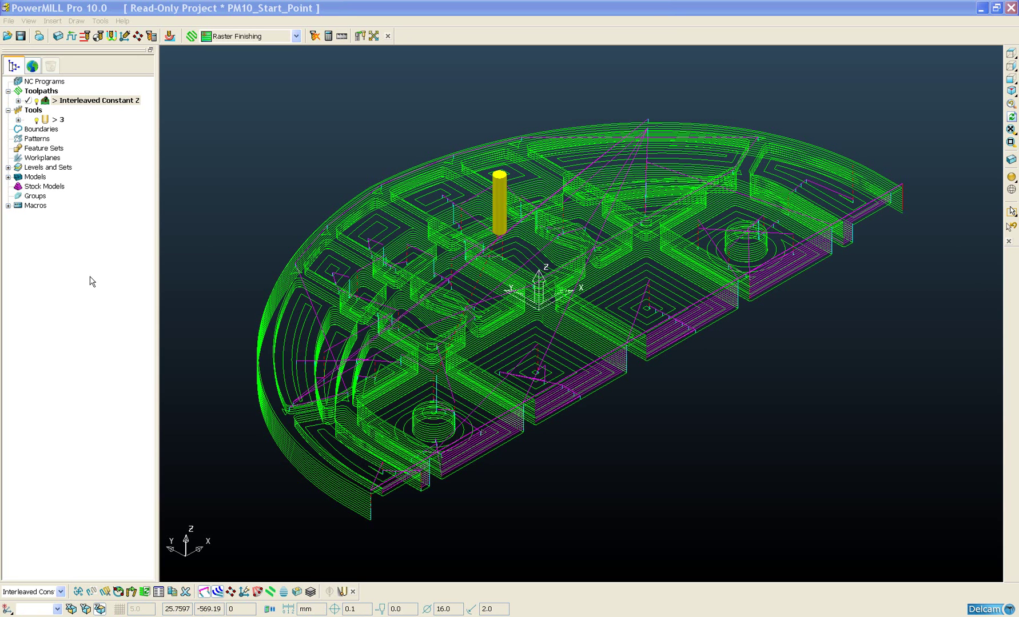
Open the Interleaved Constant Z toolpath's context menu, then dismiss it without choosing anything
right_click(103, 107)
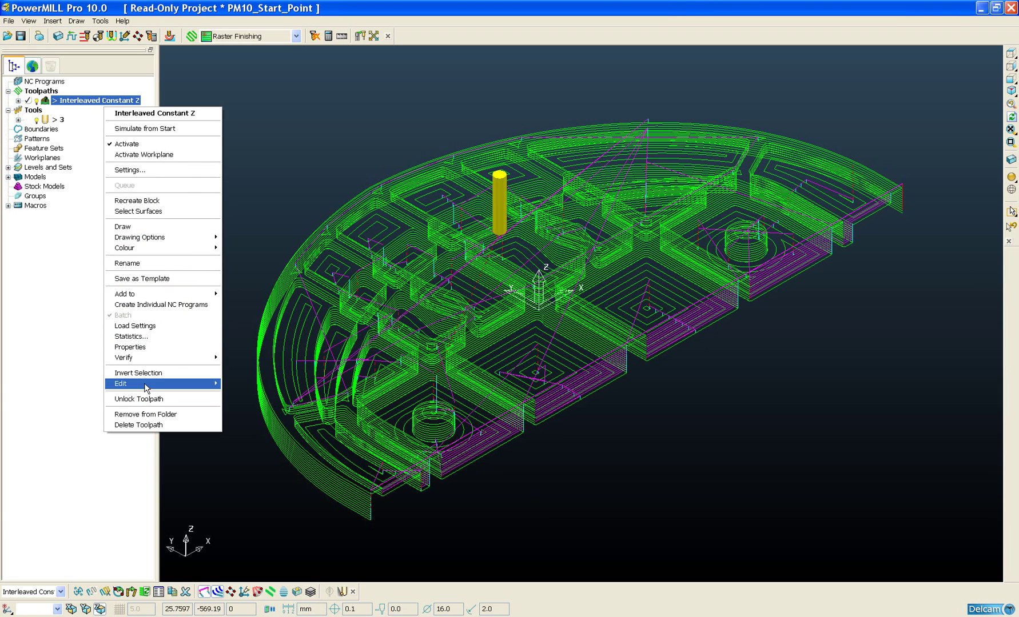
mouse_move(146, 388)
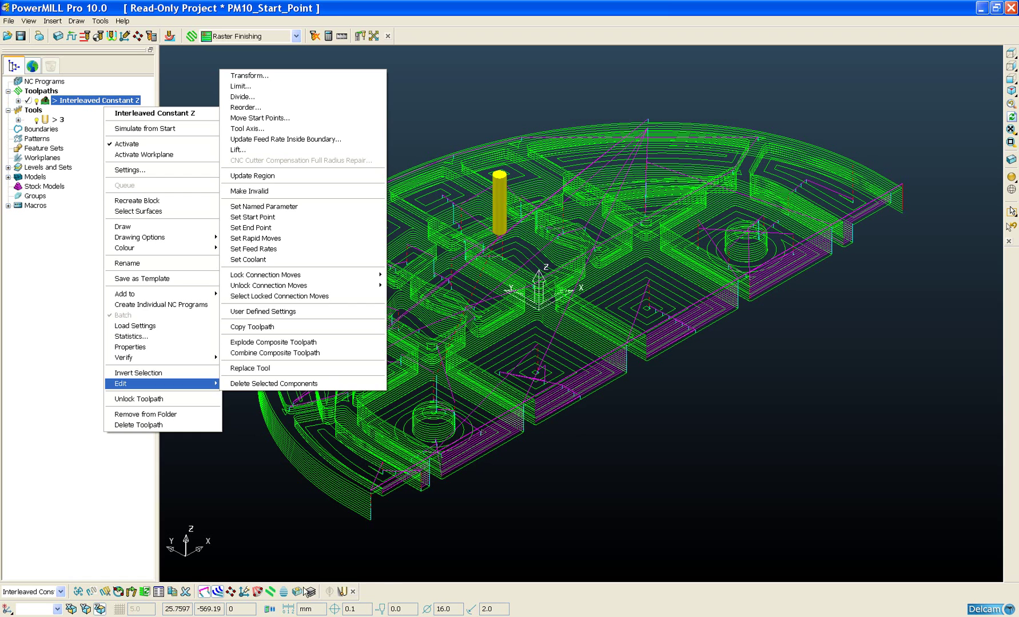
left_click(388, 585)
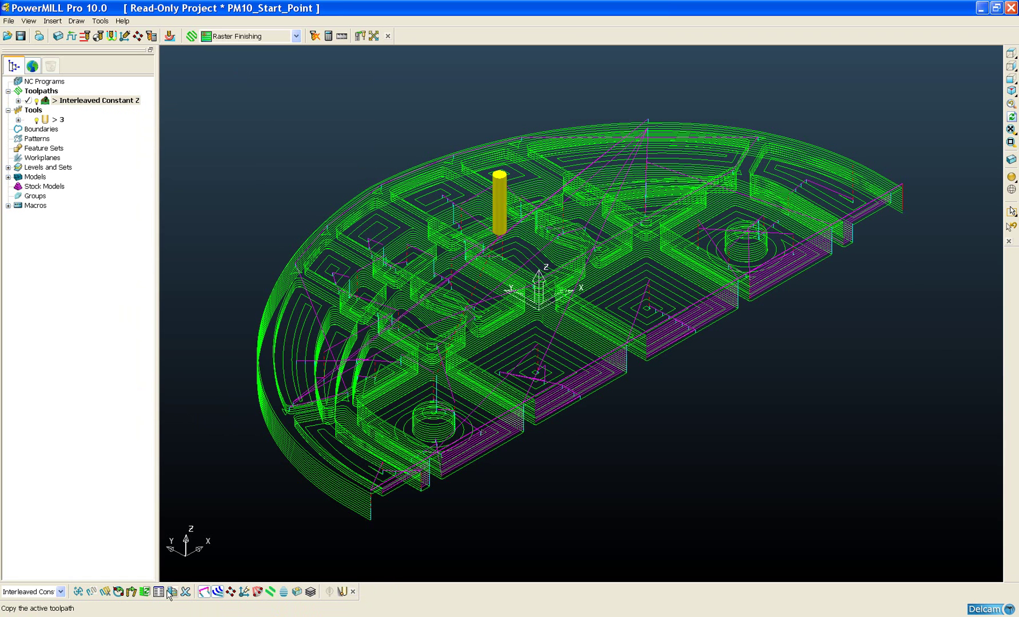
Start Move Toolpath Start Points, move its toolbar clear of the part, and hide toolpath links
left_click(118, 592)
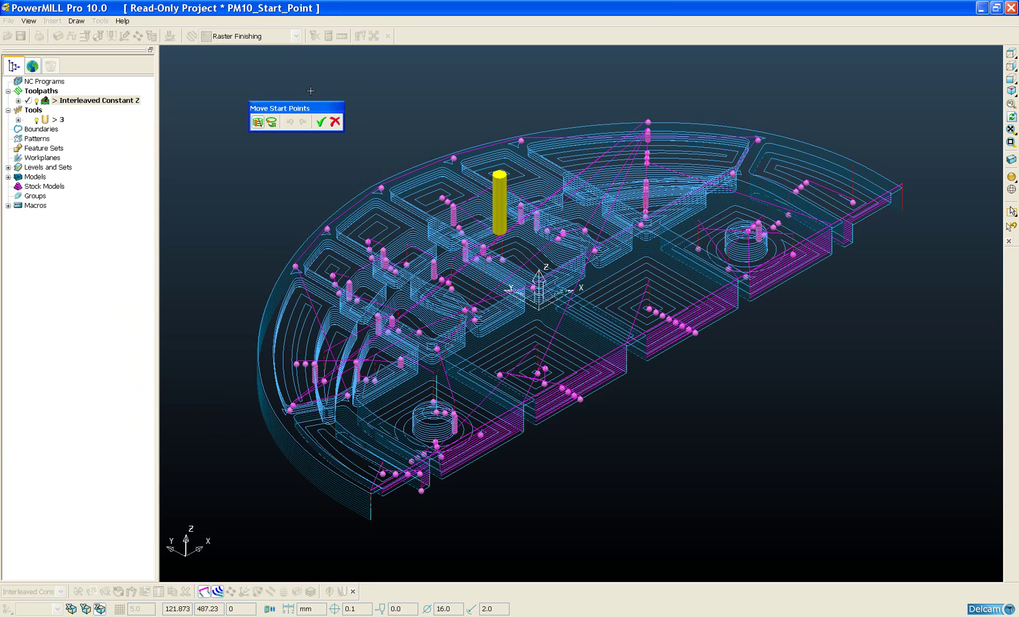
left_click_drag(314, 111, 286, 90)
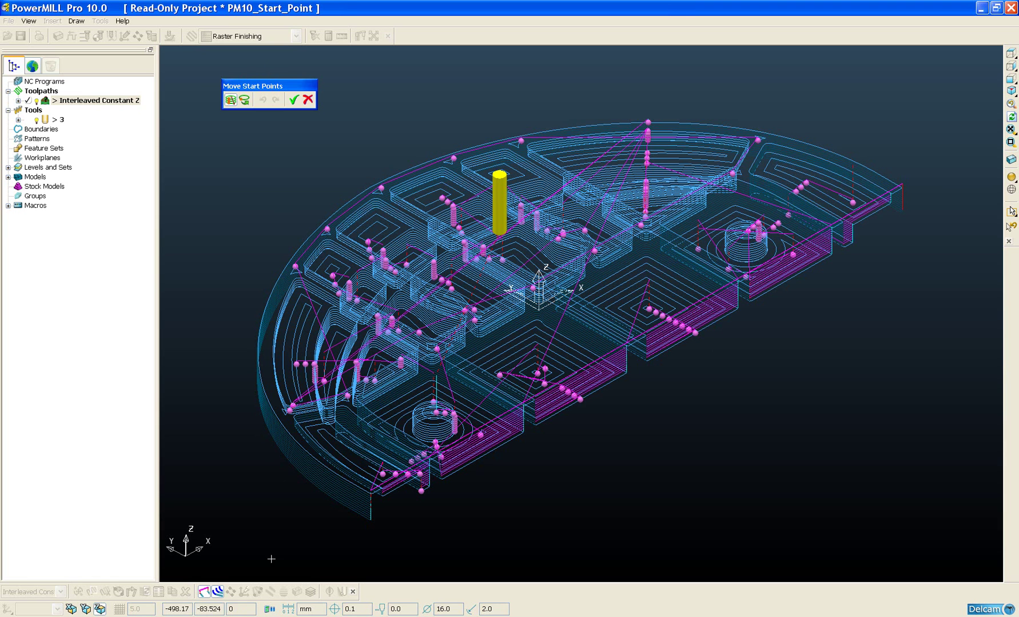
left_click(205, 590)
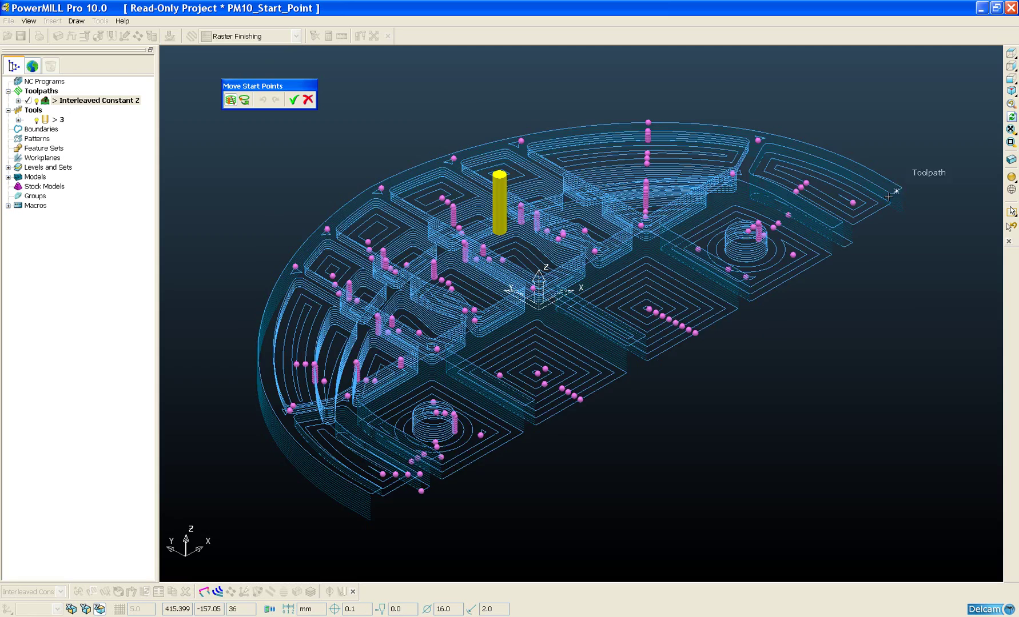
View the part from the top (Z) and zoom in on the lower square pockets' start points
middle_click_drag(896, 194, 770, 386)
scroll(617, 377, "up", 3)
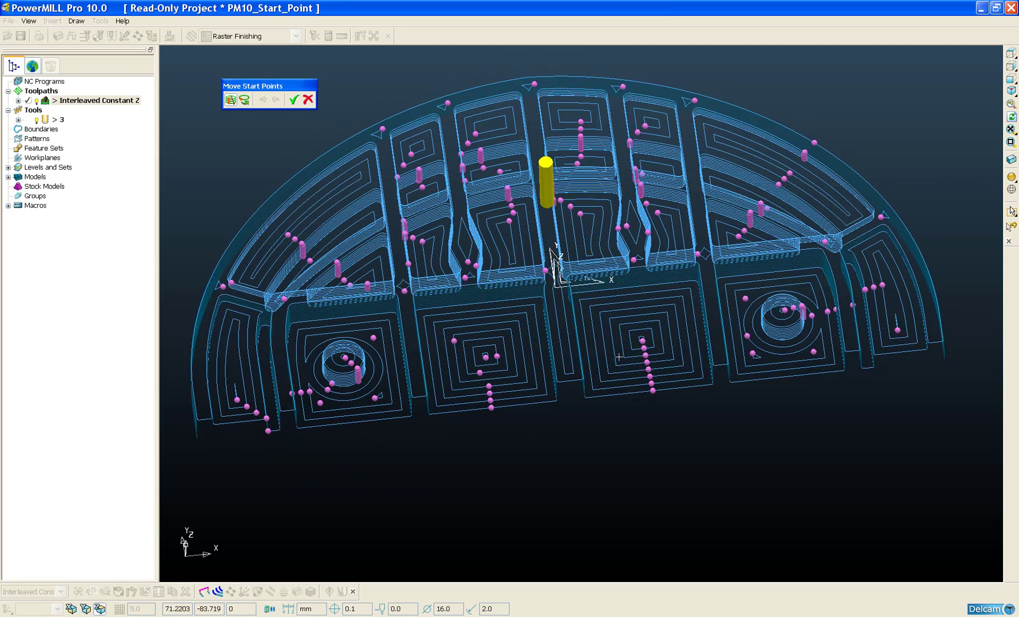
scroll(646, 369, "down", 3)
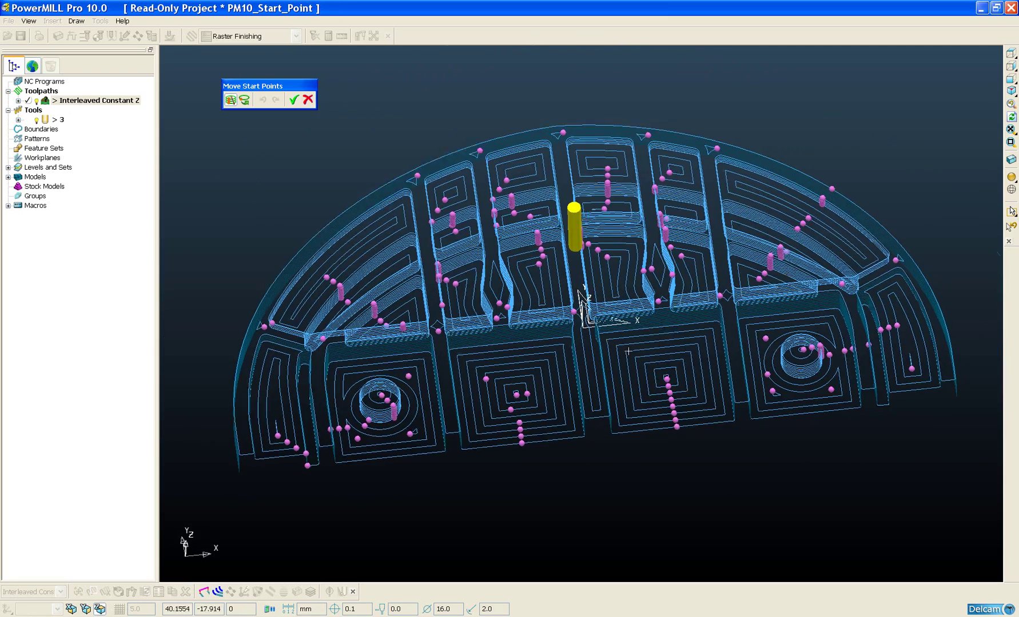
left_click(1011, 53)
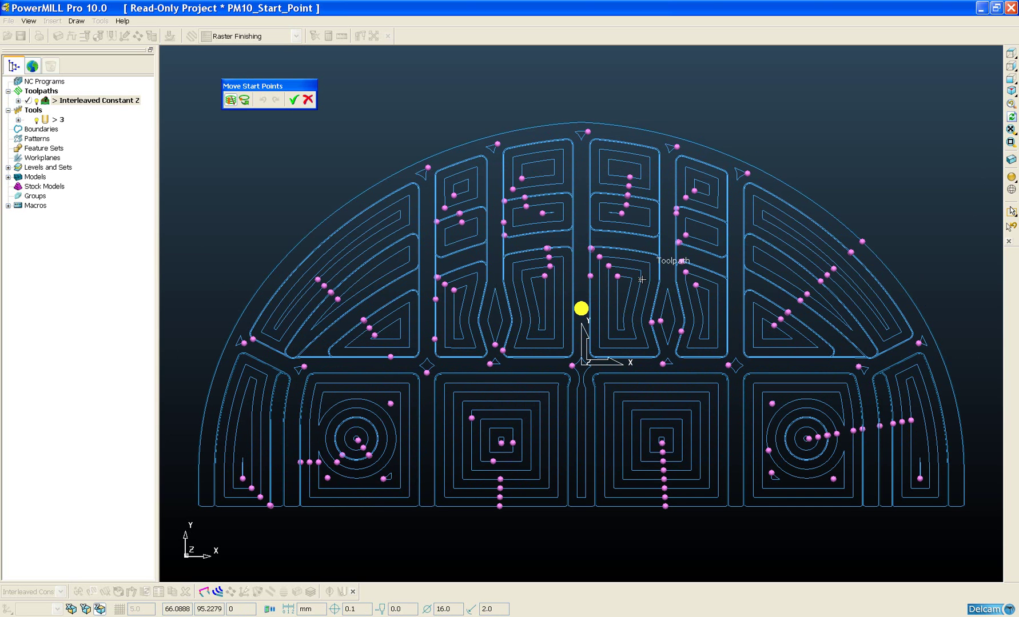
scroll(579, 394, "up", 3)
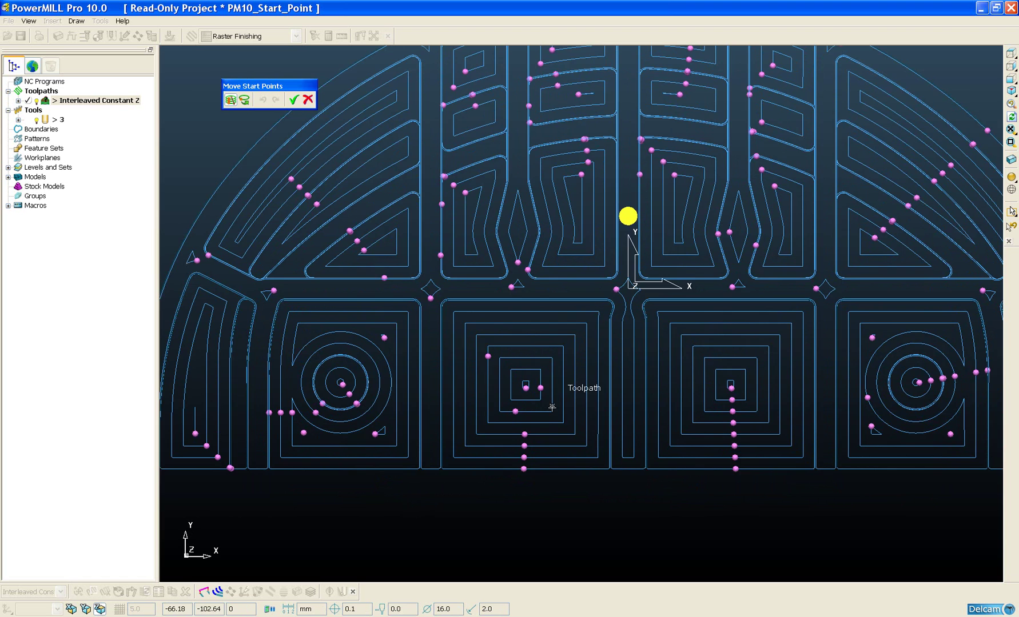
scroll(553, 398, "up", 1)
scroll(553, 398, "up", 3)
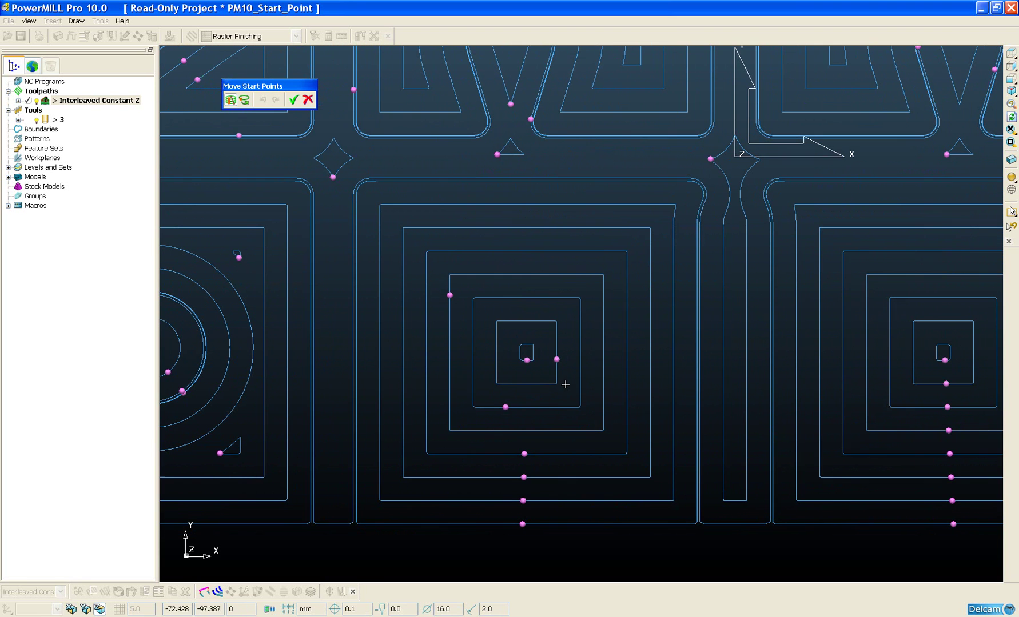
Align the right circular pocket's start points along a line drawn from the central start point
left_click_drag(527, 360, 527, 546)
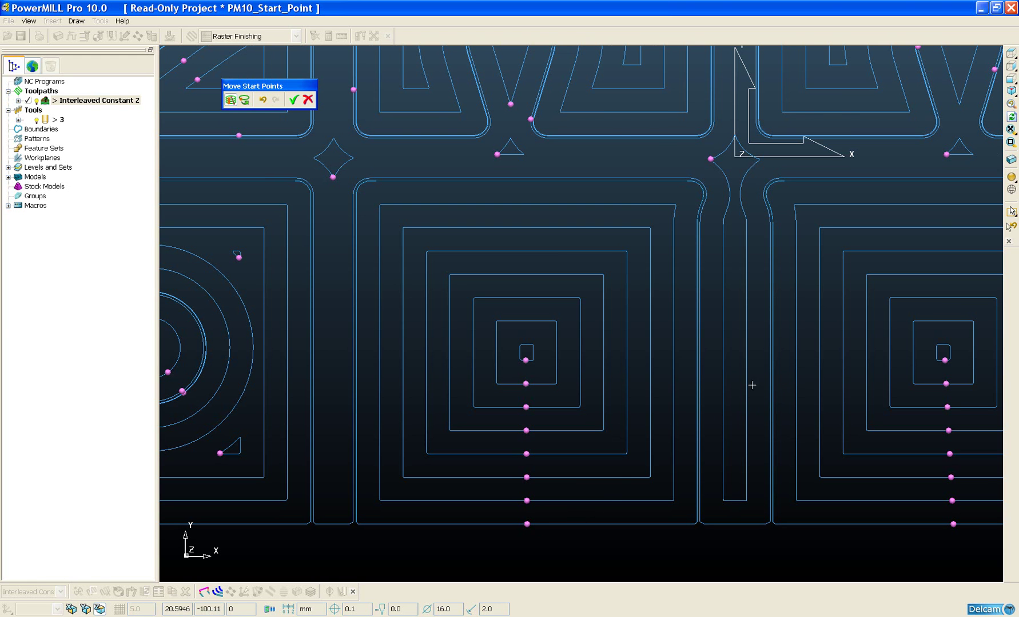
scroll(750, 386, "down", 2)
middle_click_drag(580, 337, 820, 356, "shift")
scroll(589, 350, "down", 2)
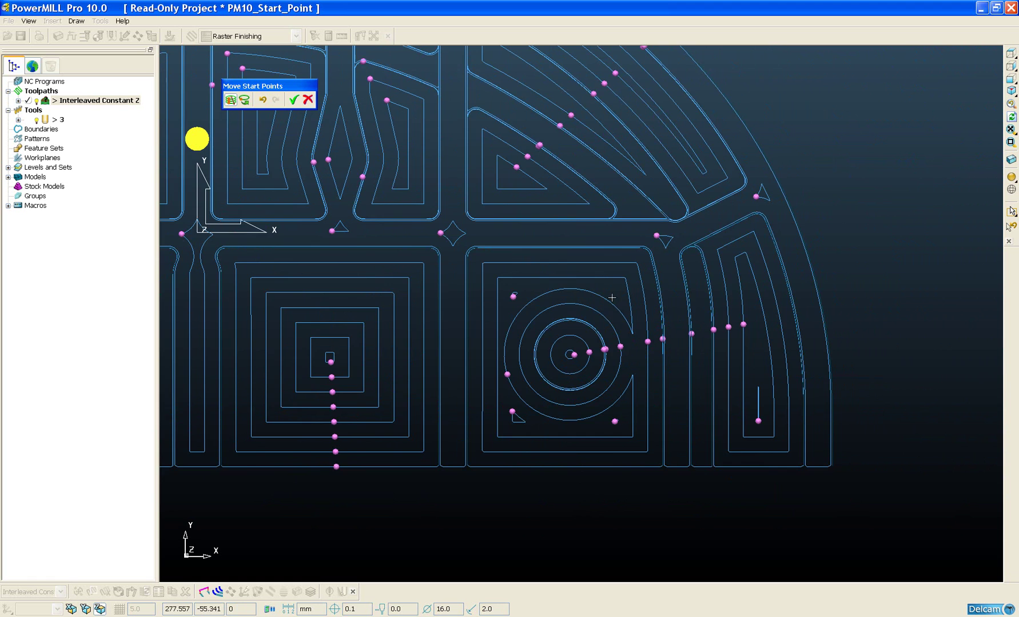
middle_click_drag(546, 229, 551, 284, "shift")
left_click(542, 251)
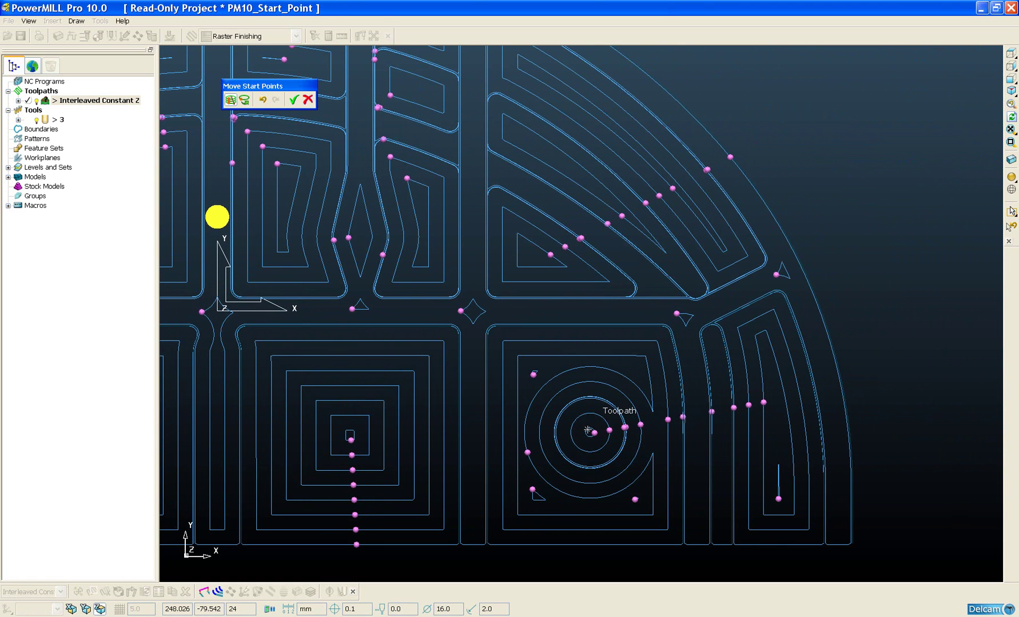
left_click(592, 432)
left_click(909, 297)
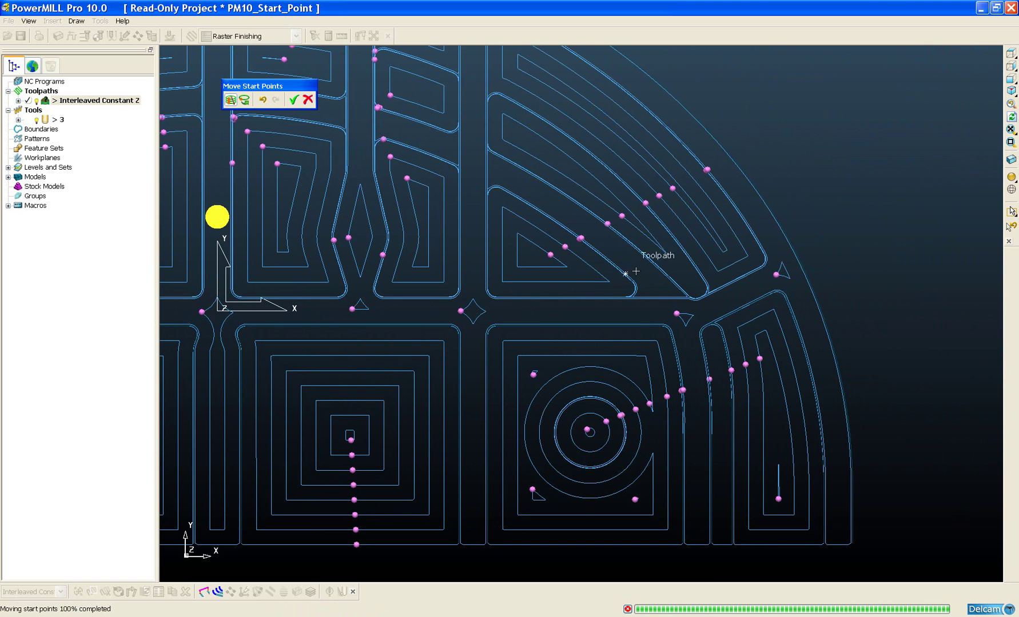
Draw vertical start lines through two upper pocket columns to align their start points
middle_click_drag(466, 223, 610, 404, "shift")
left_click(574, 390)
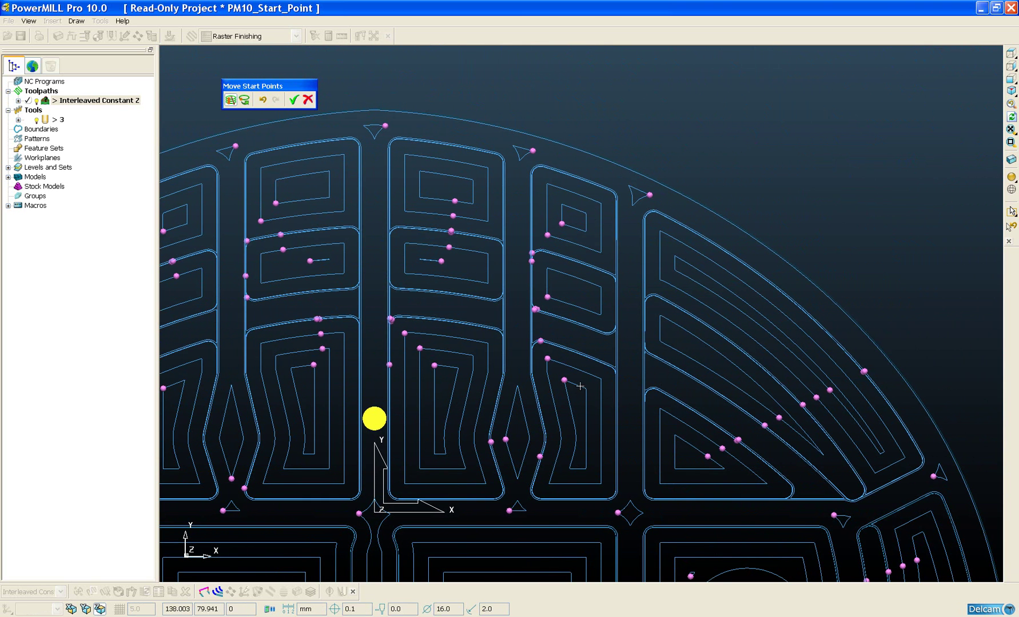
left_click(575, 128)
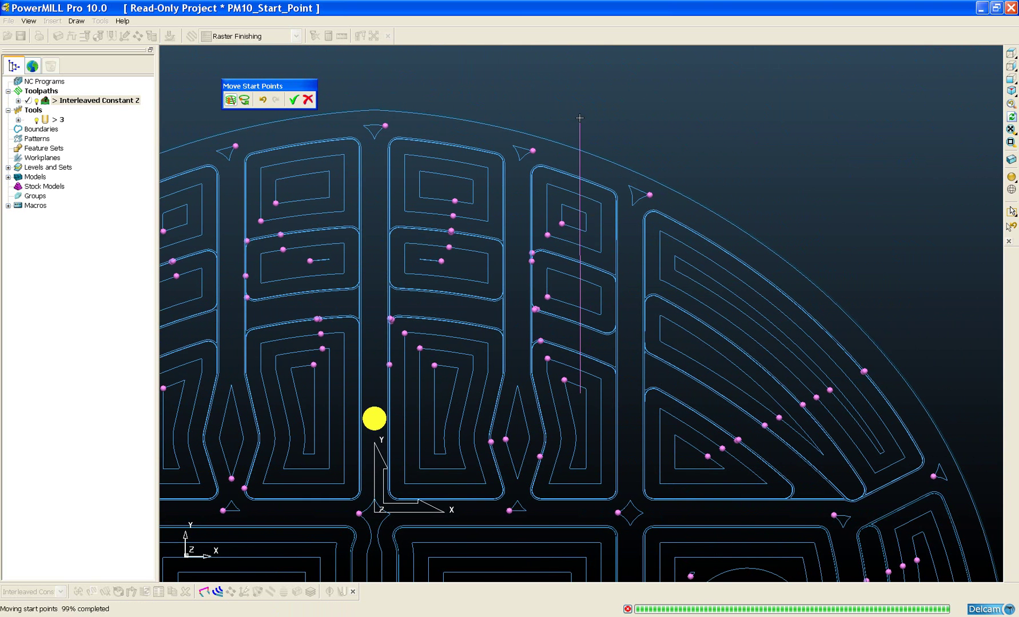
left_click(447, 374)
left_click(456, 81)
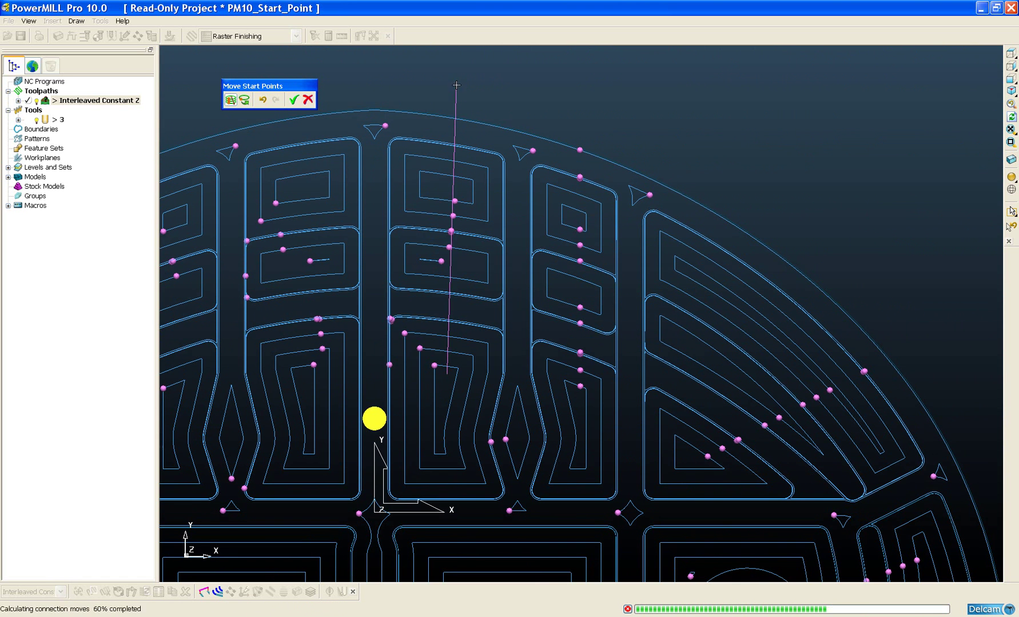
Align start points in the central, left and further-right upper pockets along three more lines
middle_click_drag(331, 366, 546, 341, "shift")
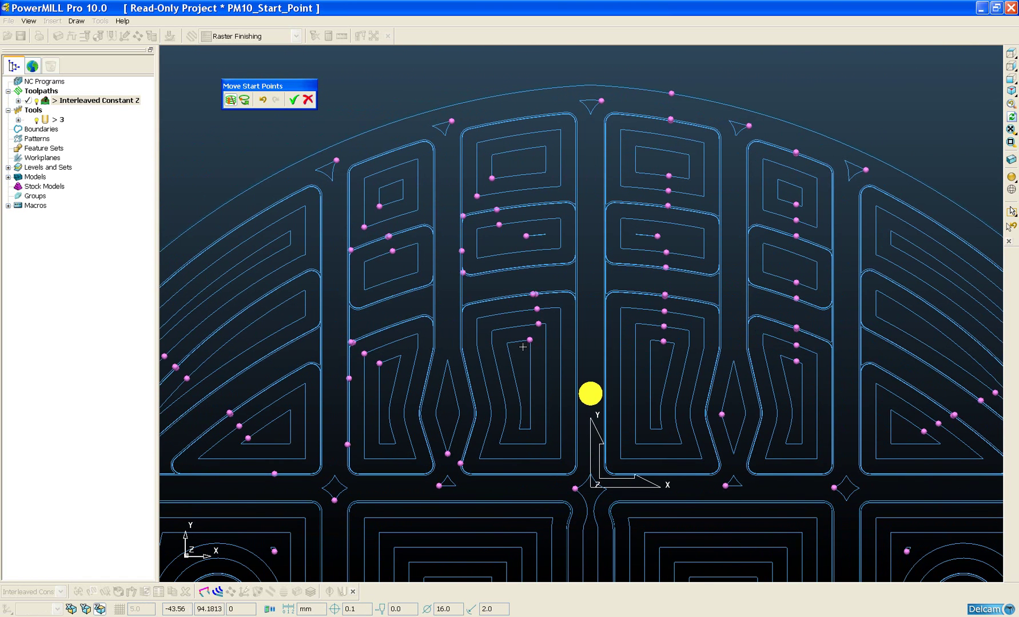
left_click(522, 341)
left_click(506, 73)
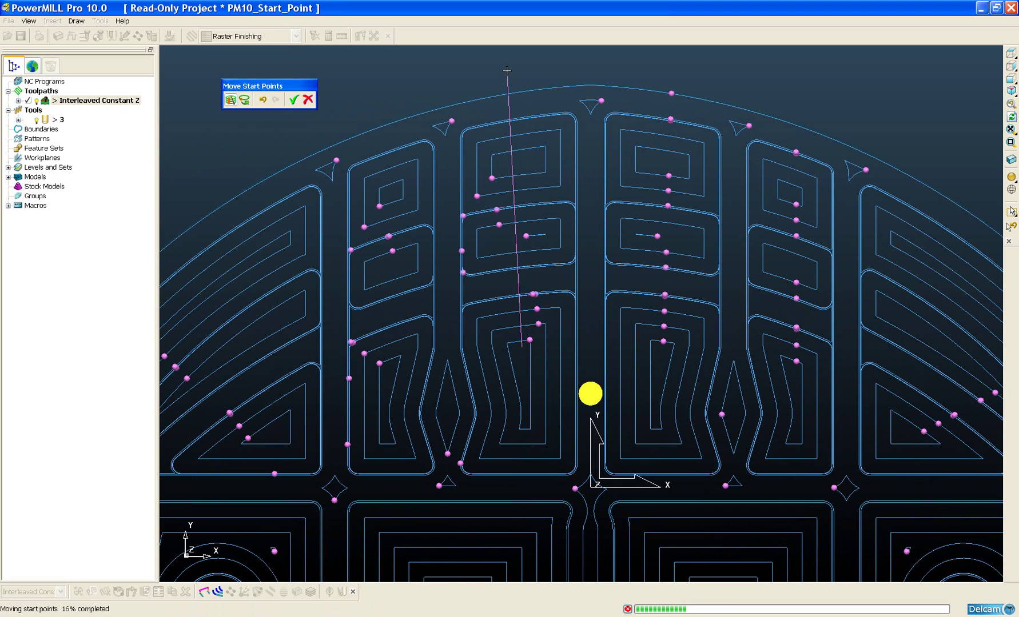
left_click(389, 369)
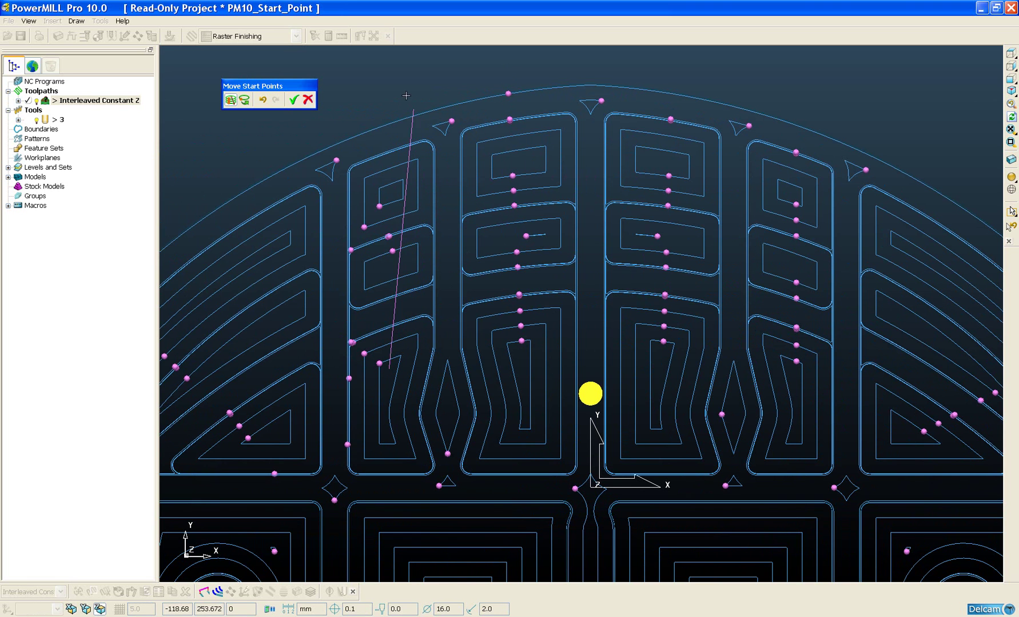
left_click(385, 89)
middle_click_drag(409, 269, 502, 359, "shift")
left_click(481, 369)
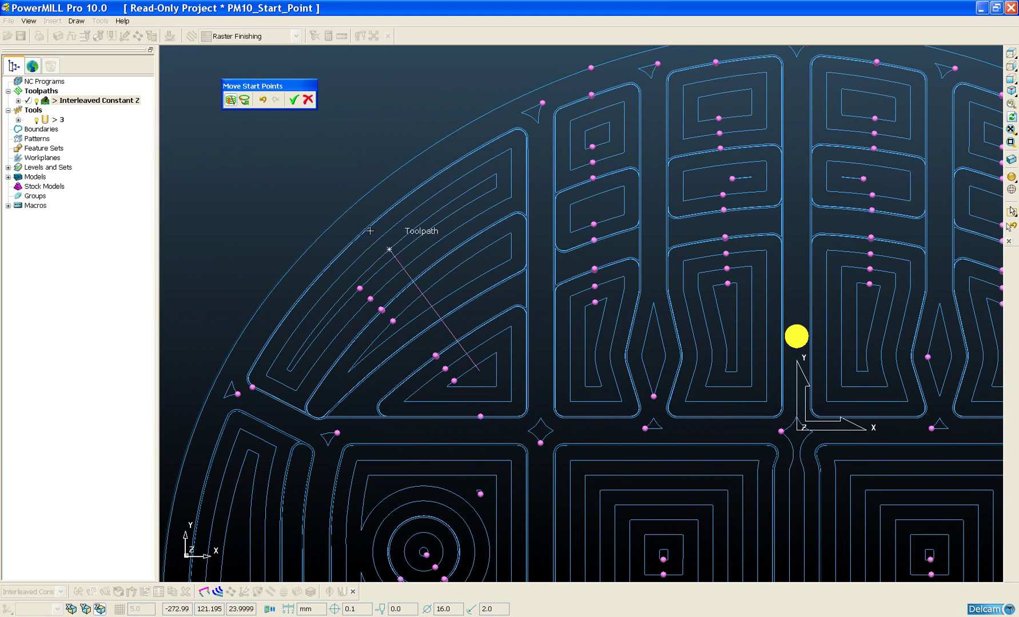
left_click(326, 202)
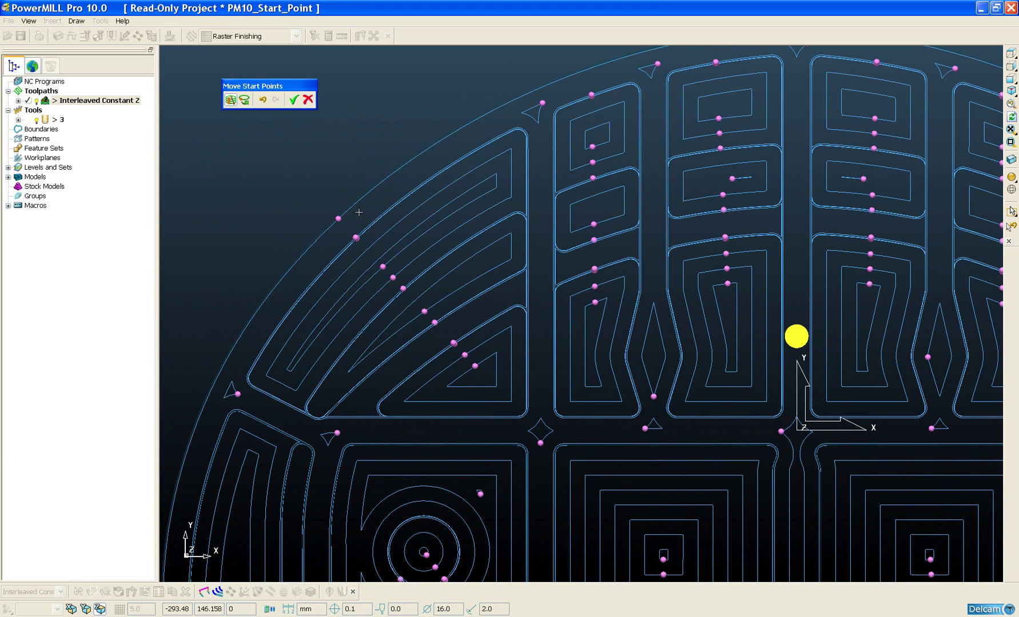
left_click_drag(293, 86, 301, 86)
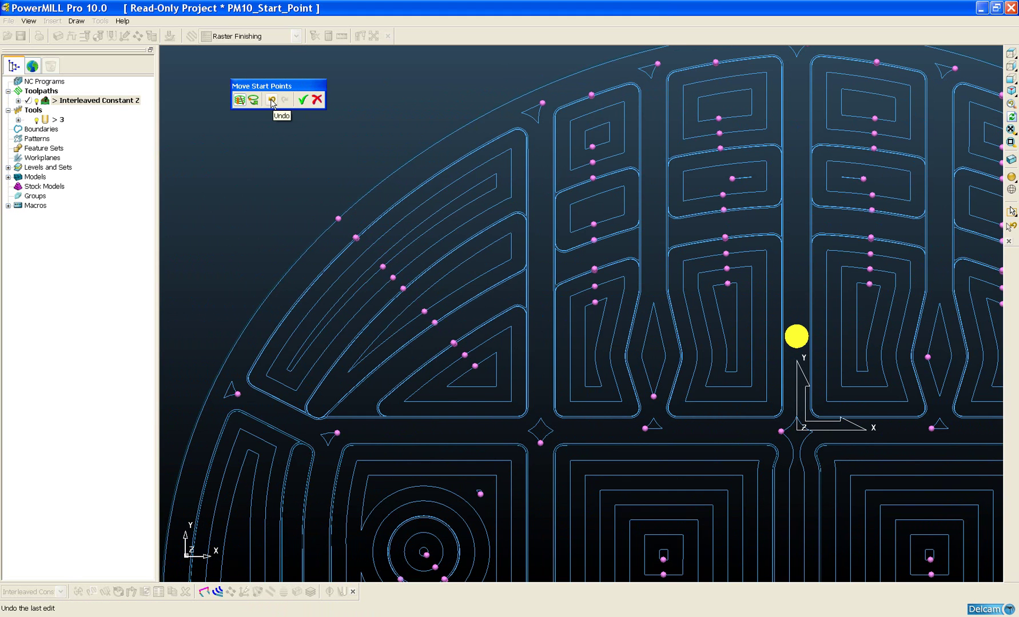
left_click(272, 101)
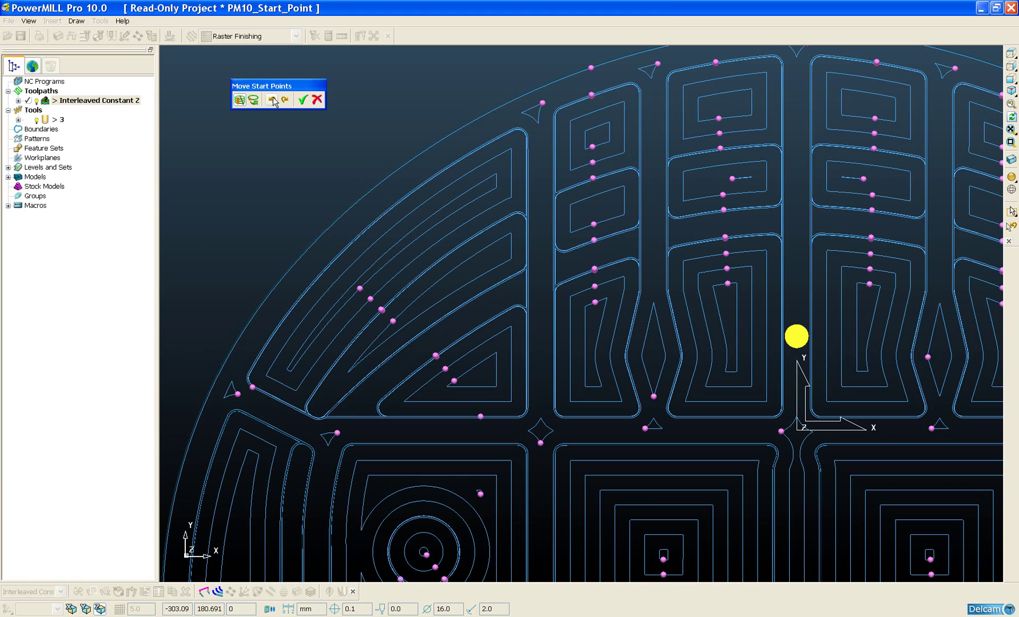
left_click(272, 101)
left_click(272, 101)
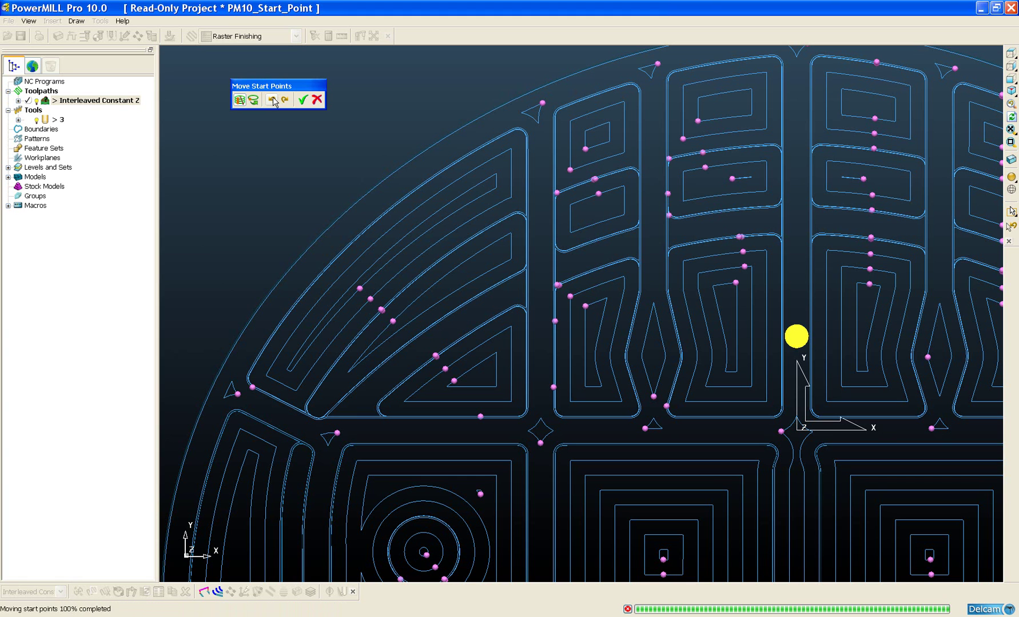
left_click(273, 102)
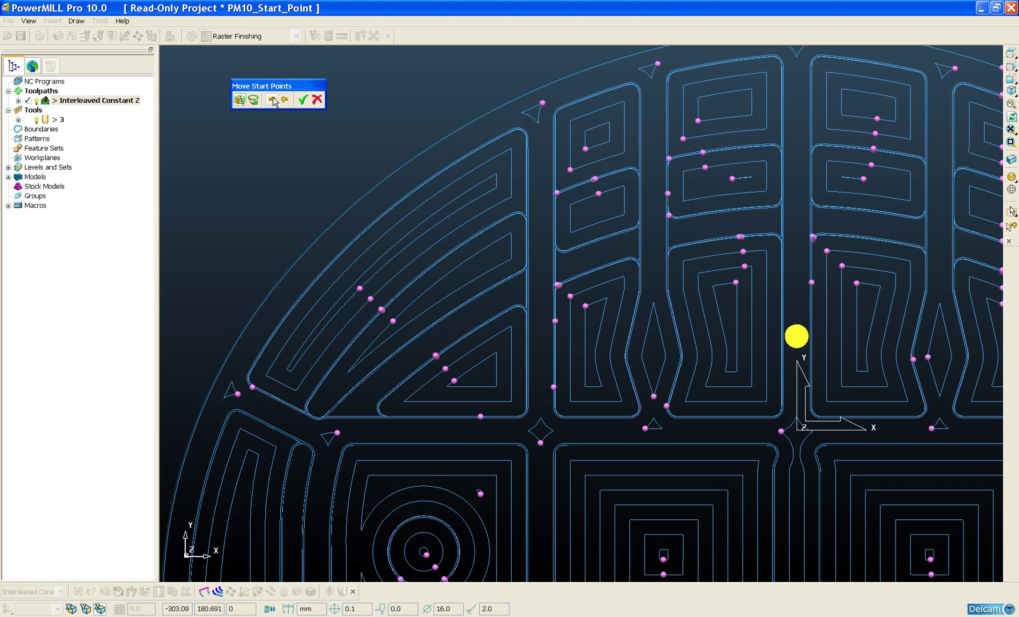
left_click(273, 102)
left_click(284, 101)
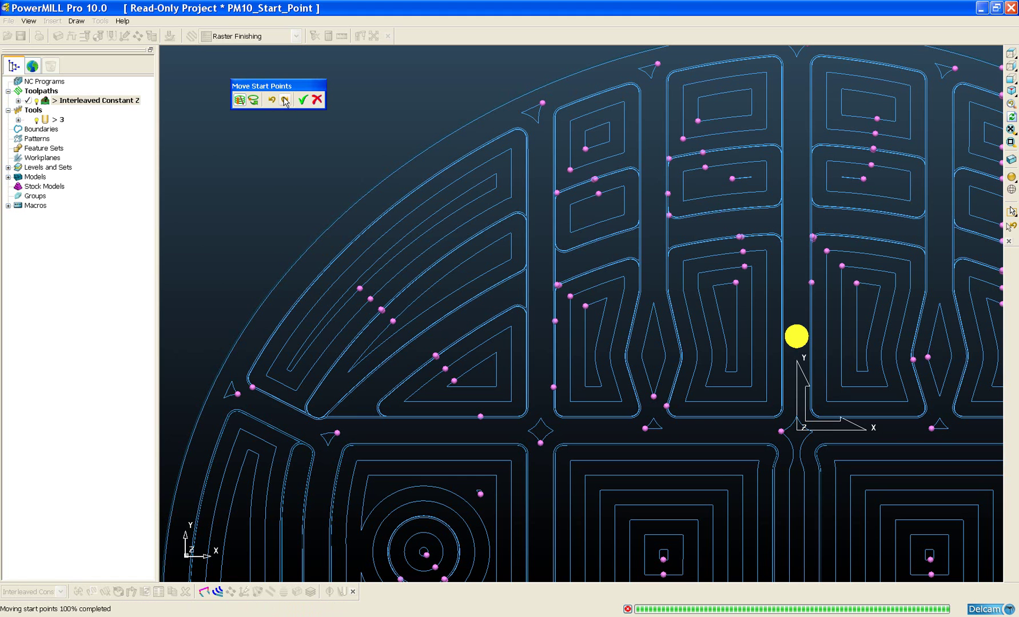
left_click(285, 101)
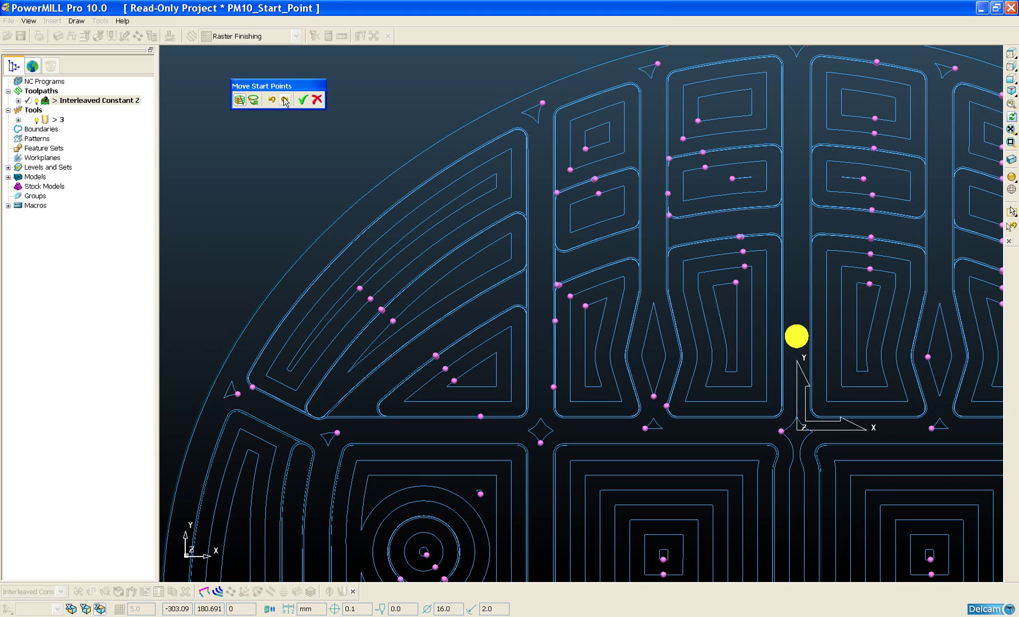
left_click(285, 101)
left_click(284, 100)
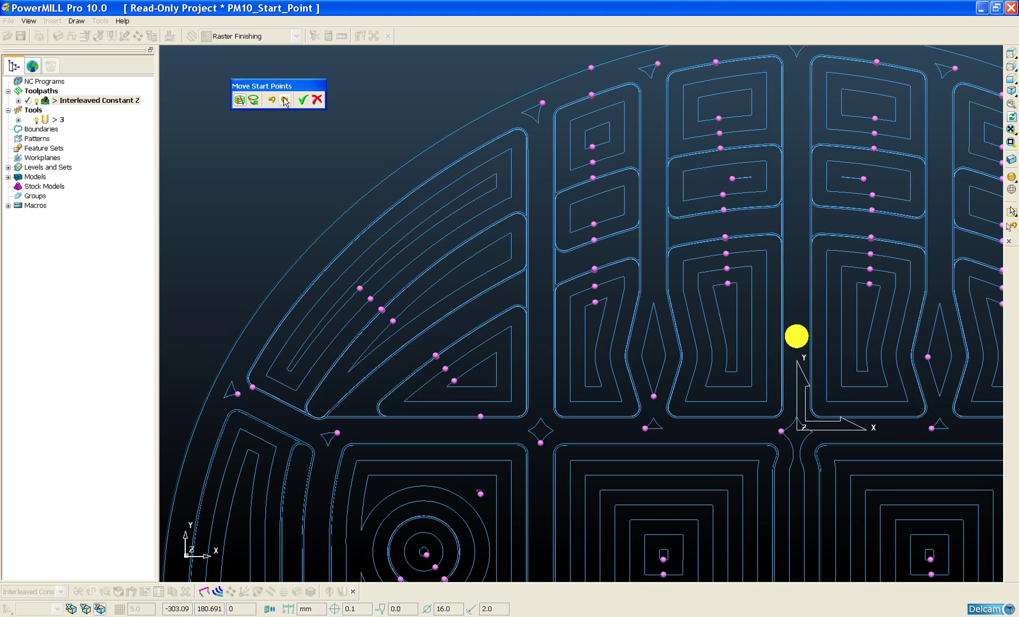
left_click(285, 101)
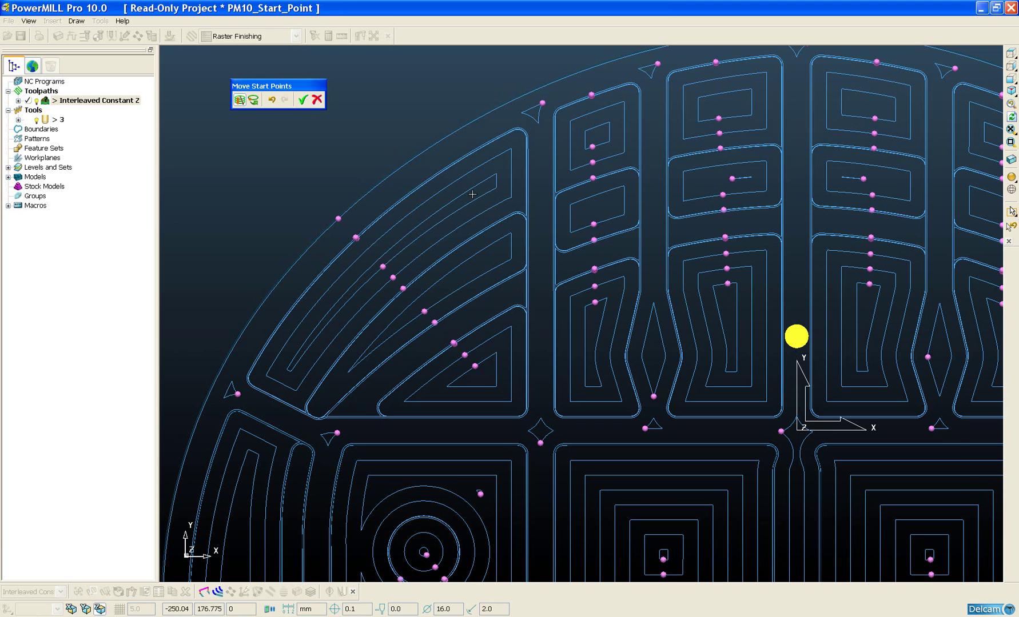
Switch to moving start points by clicking a toolpath segment and zoom into a circular pocket
scroll(530, 230, "down", 1)
middle_click_drag(530, 231, 437, 185, "shift")
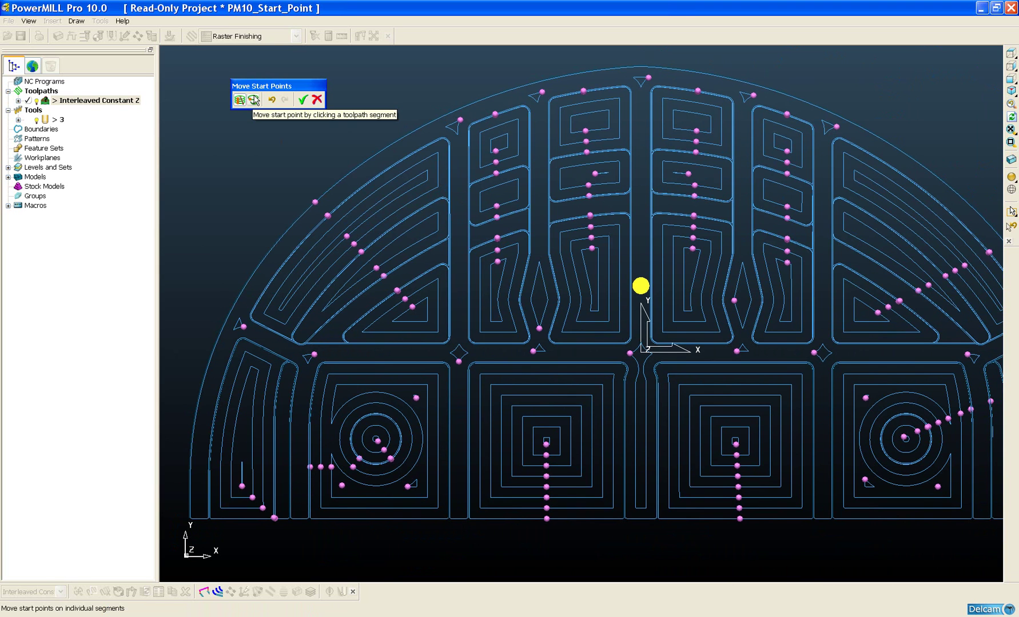
left_click(254, 101)
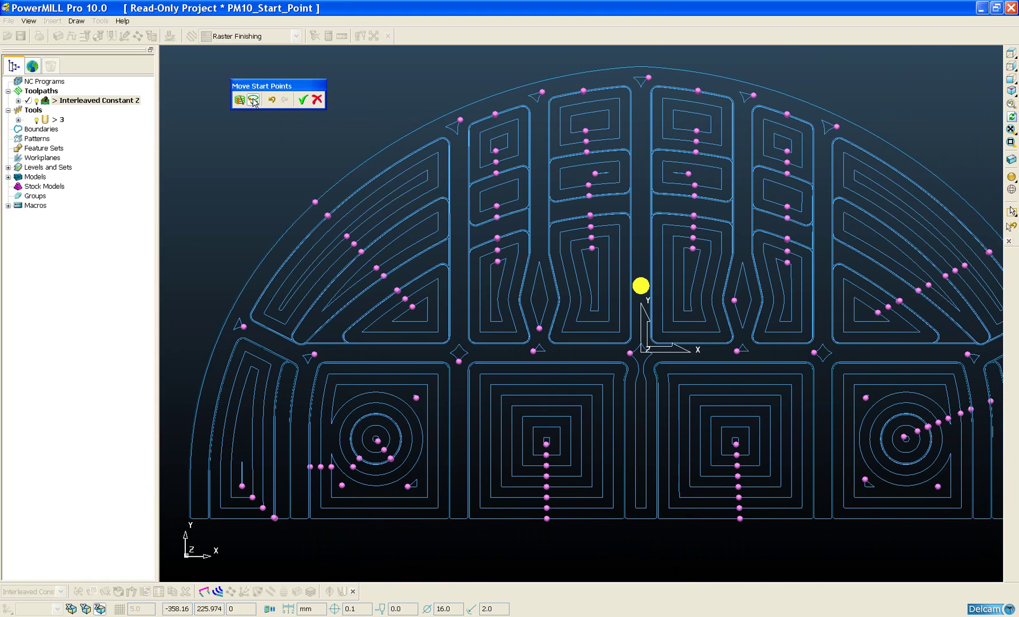
middle_click_drag(351, 466, 529, 367, "shift")
scroll(529, 368, "up", 5)
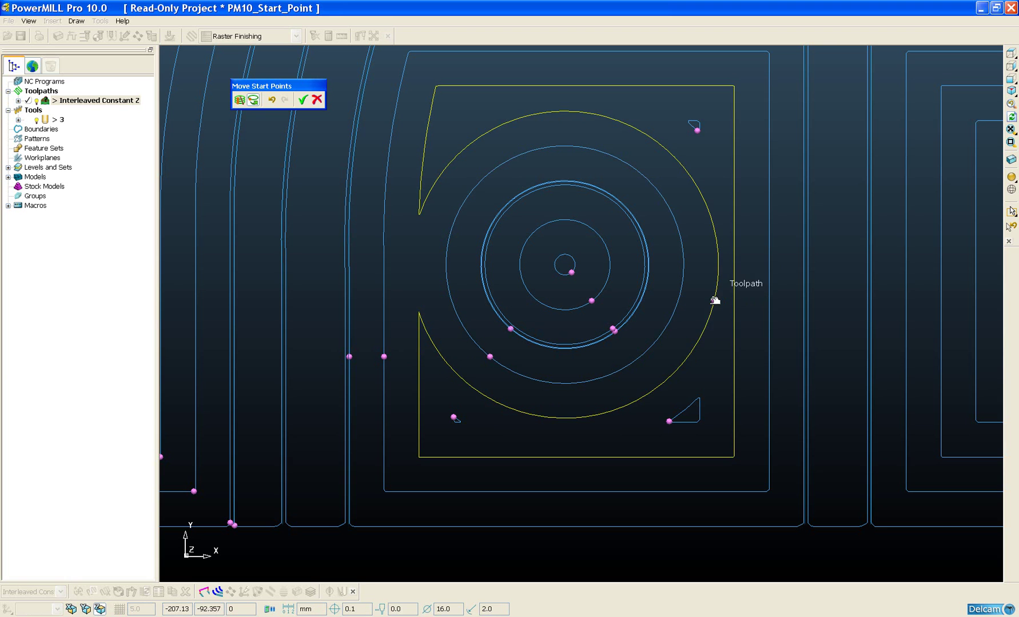
Drag the outer ring's start point from the square's bottom edge to the ring's right side
left_click(686, 358)
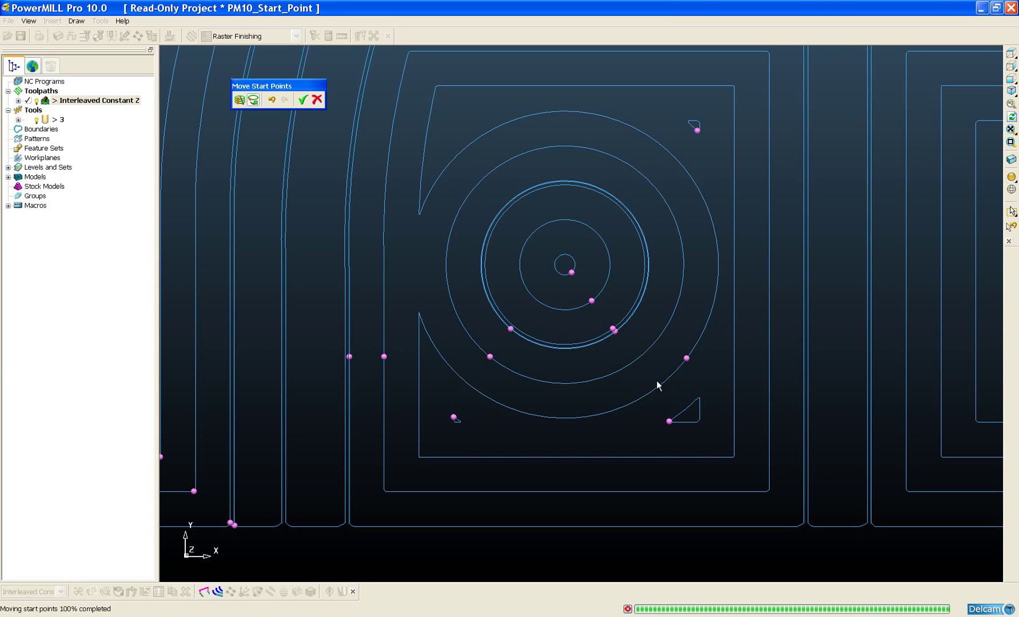
left_click(621, 409)
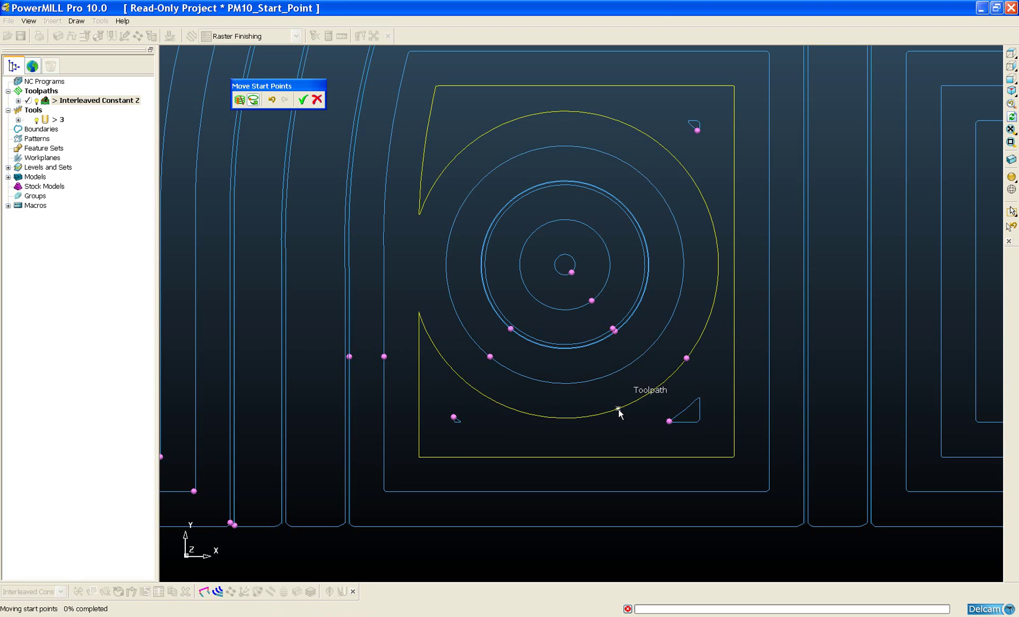
left_click(510, 408)
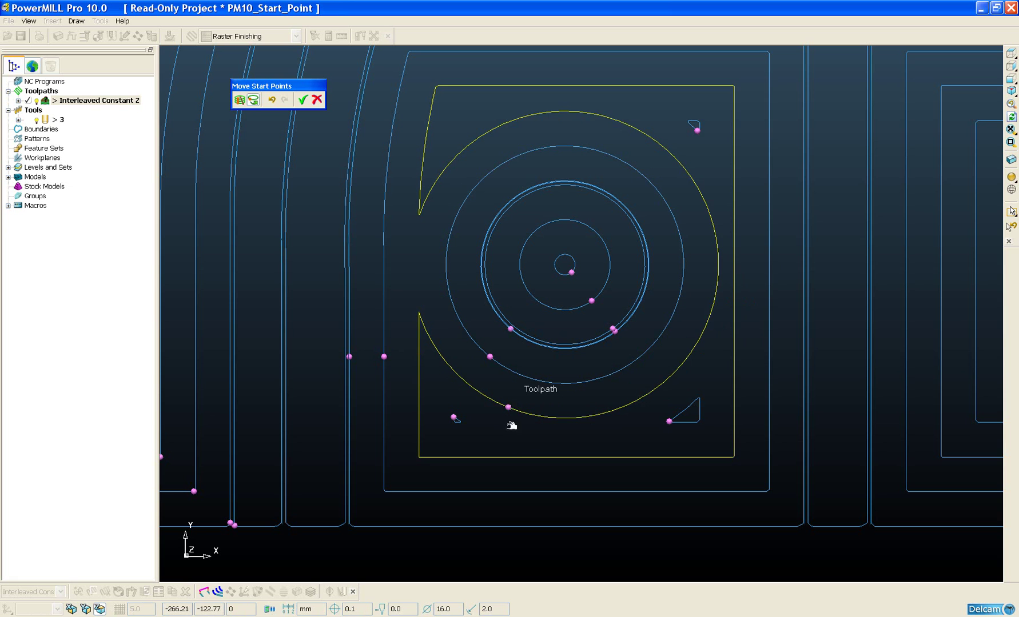
left_click(531, 455)
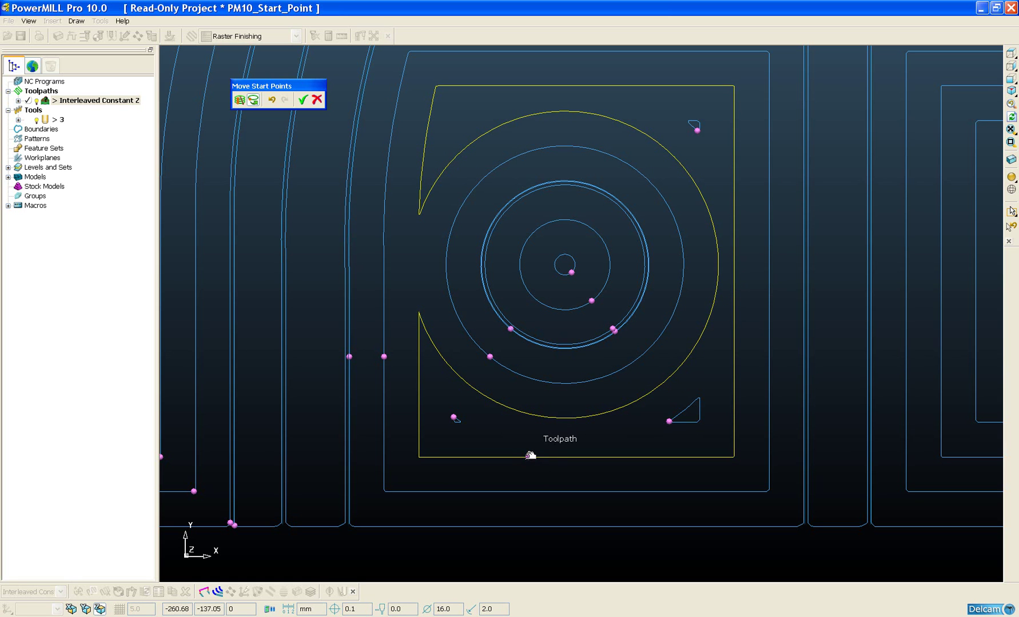
left_click_drag(531, 456, 710, 281)
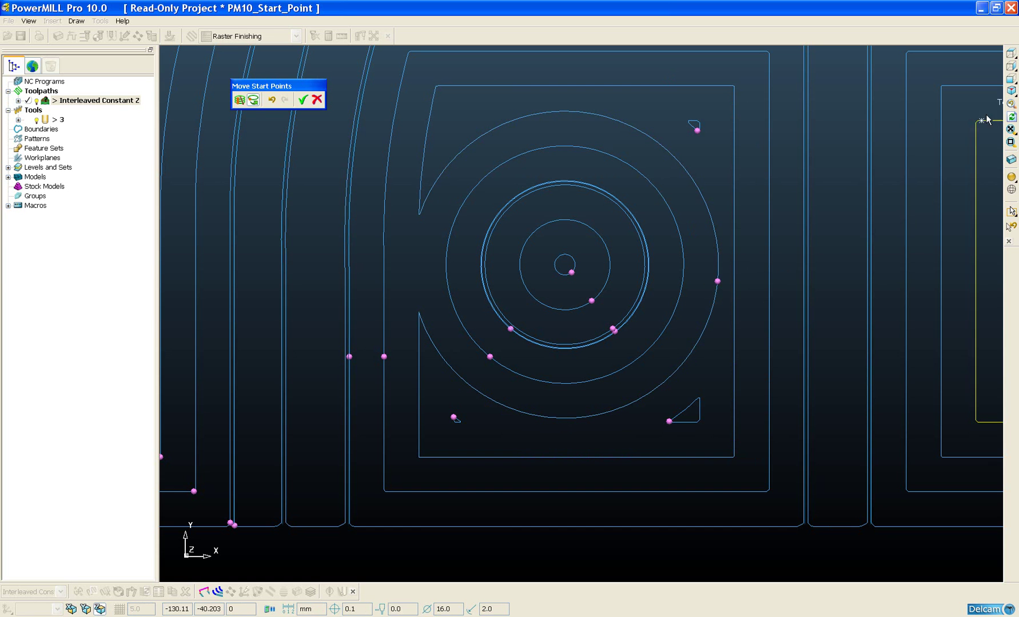
Accept the start-point edits, show the toolpath links again, and switch to isometric view
scroll(630, 232, "down", 5)
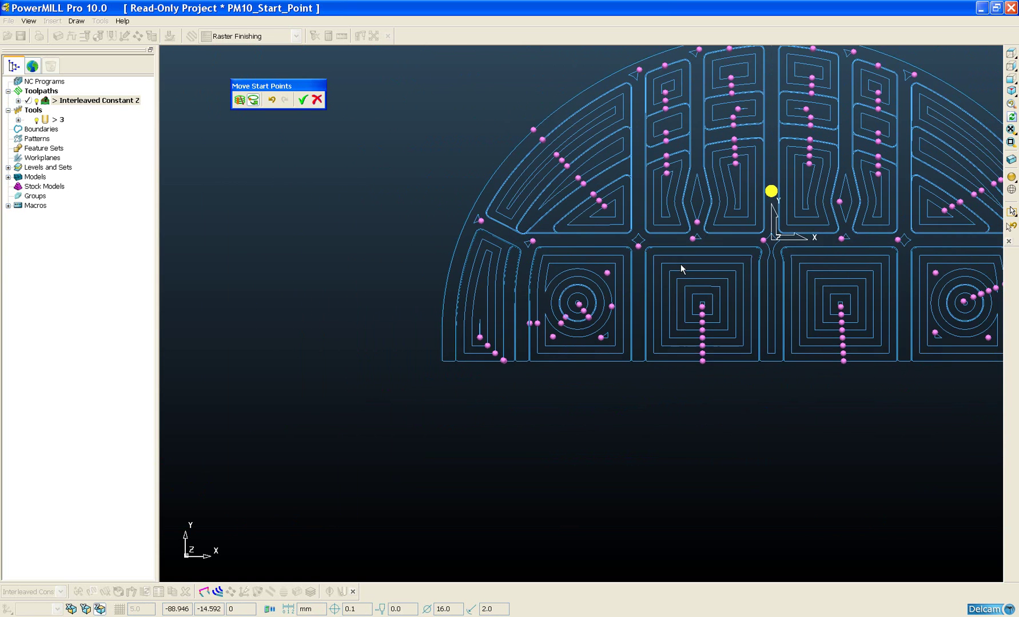
scroll(543, 353, "up", 1)
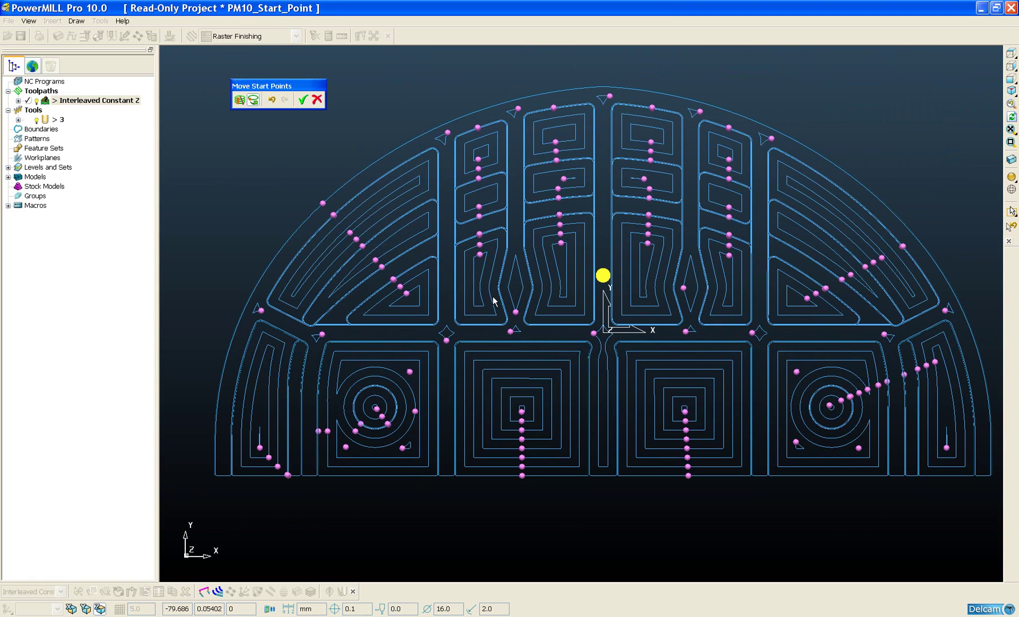
left_click(303, 100)
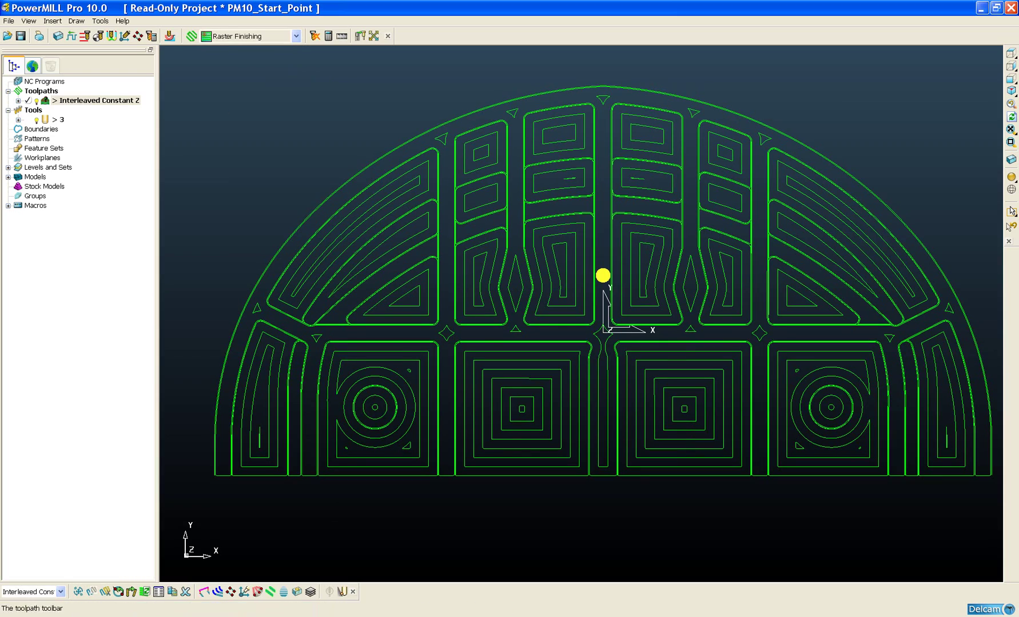
left_click(209, 591)
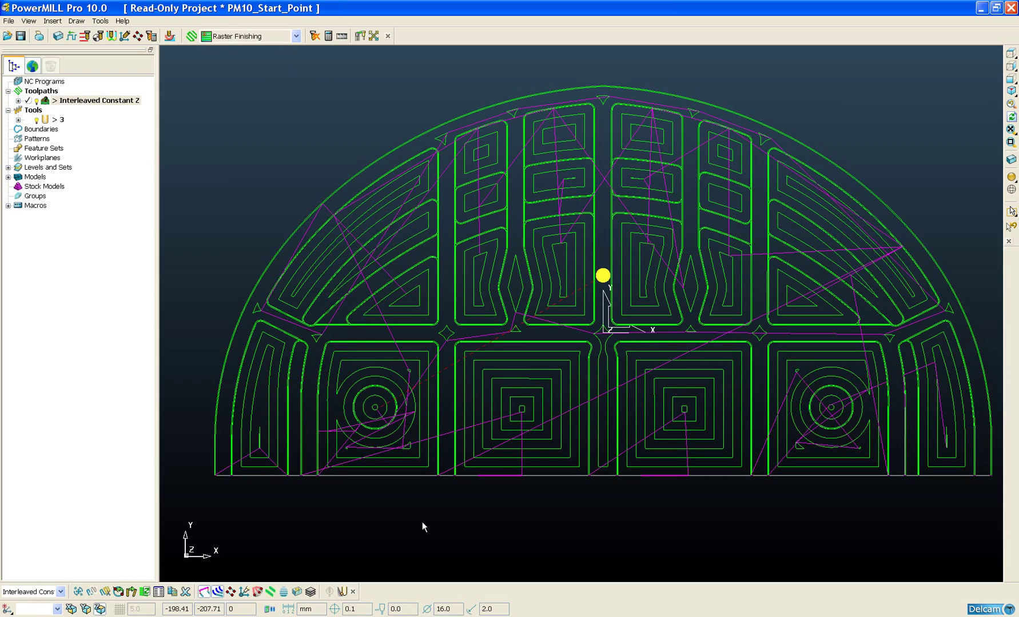
key("ctrl+1")
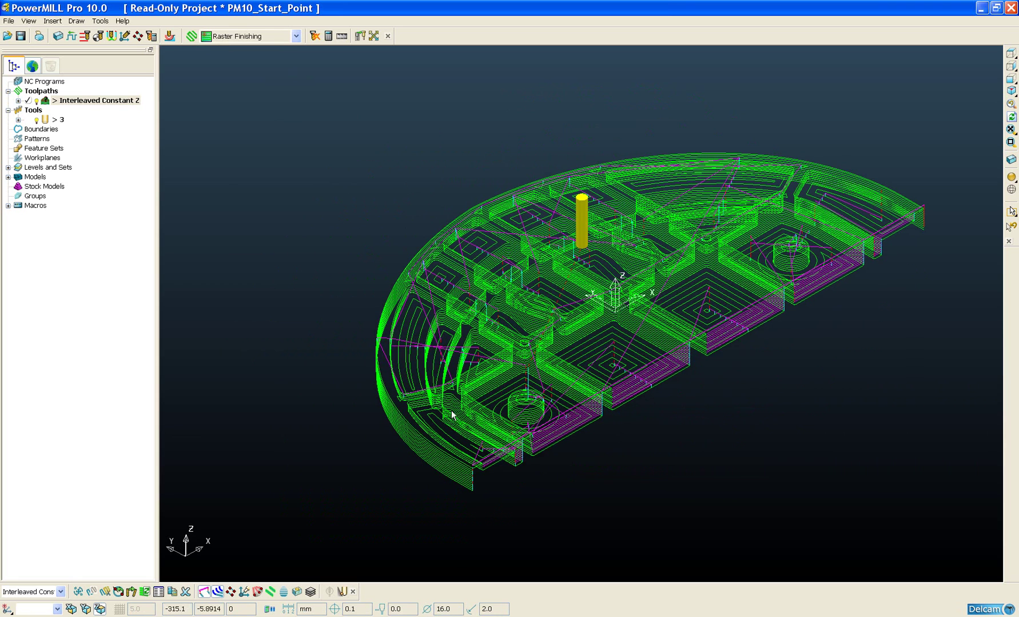